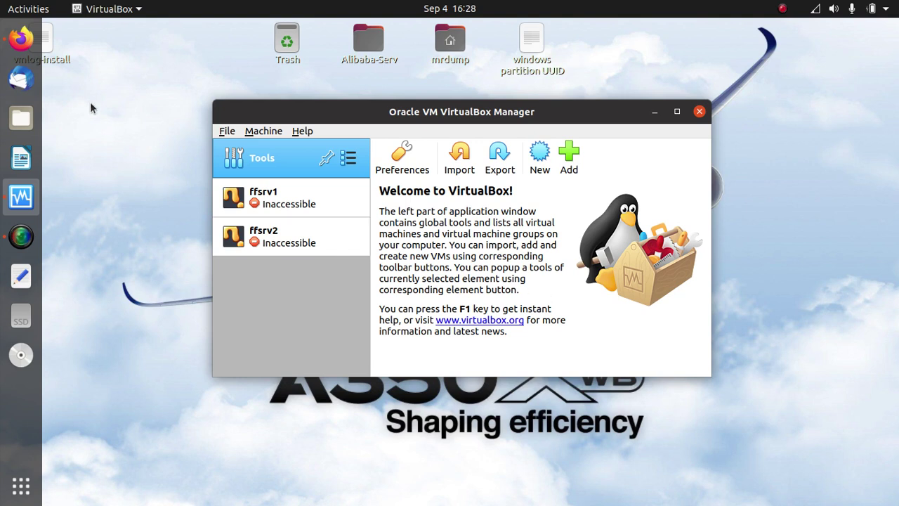
Step: Move the vmlog-install desktop file into the free space just before the Trash
{"action": "left_click_drag", "start_coordinate": [52, 56], "coordinate": [224, 61]}
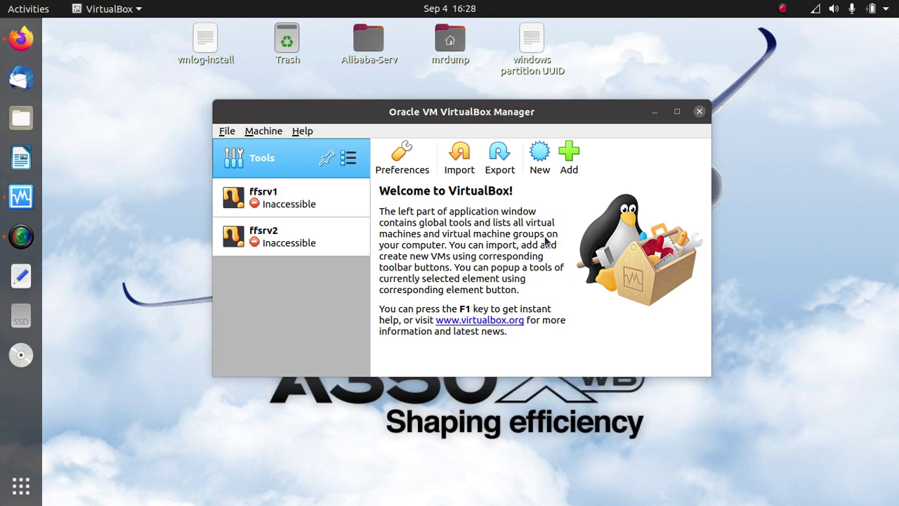
{"action": "left_click", "coordinate": [541, 167]}
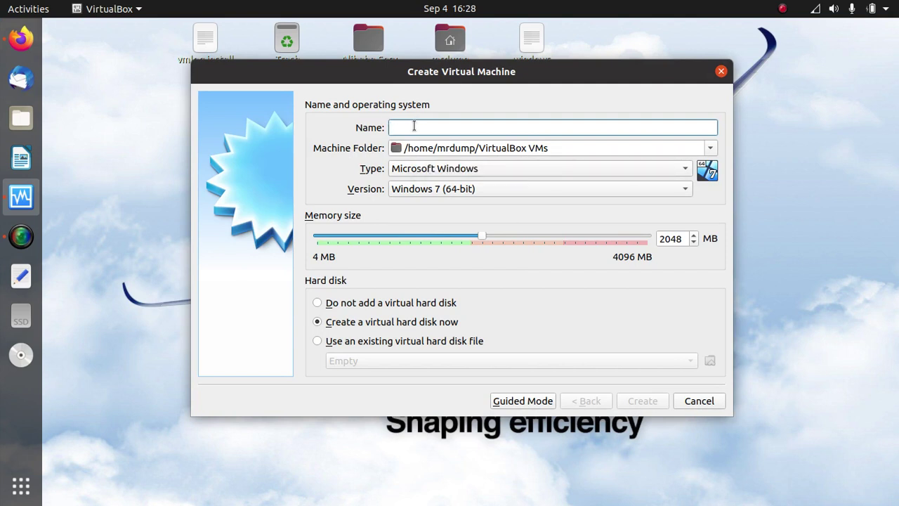
{"action": "left_click_drag", "start_coordinate": [370, 64], "coordinate": [349, 82]}
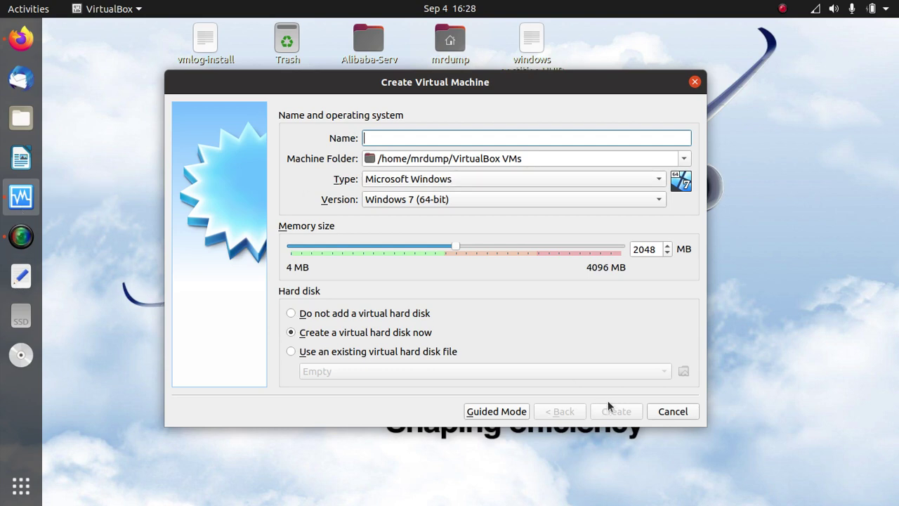
{"action": "left_click", "coordinate": [675, 413]}
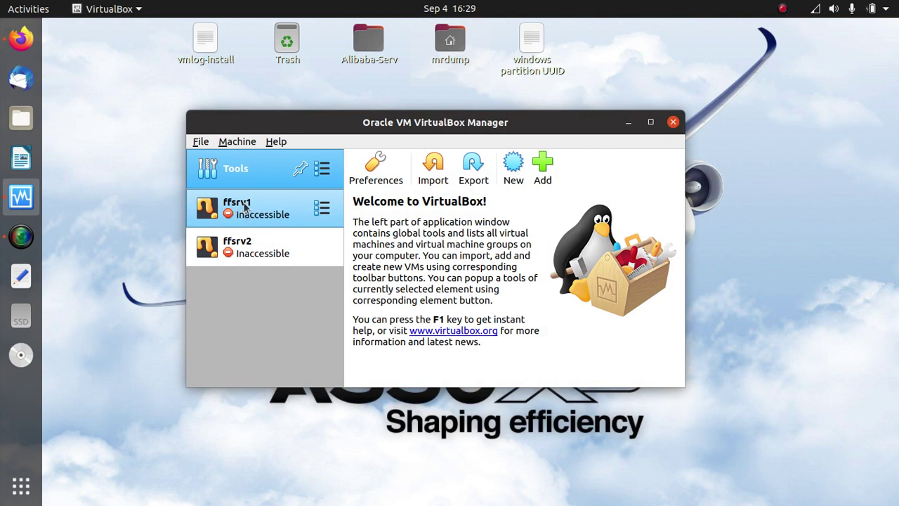
Step: Start a new virtual machine named ffsrv3 with type Linux and version Ubuntu (64-bit)
{"action": "left_click", "coordinate": [512, 174]}
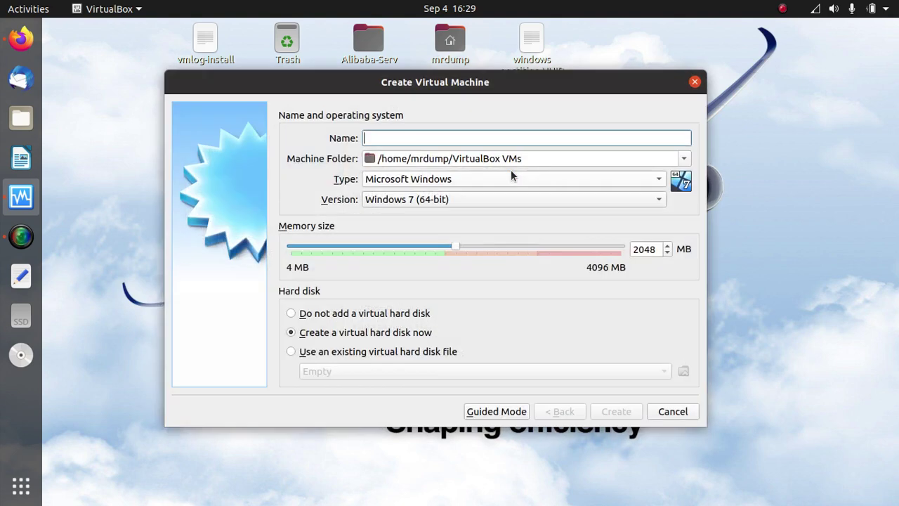
{"action": "type", "text": "ffsrv3"}
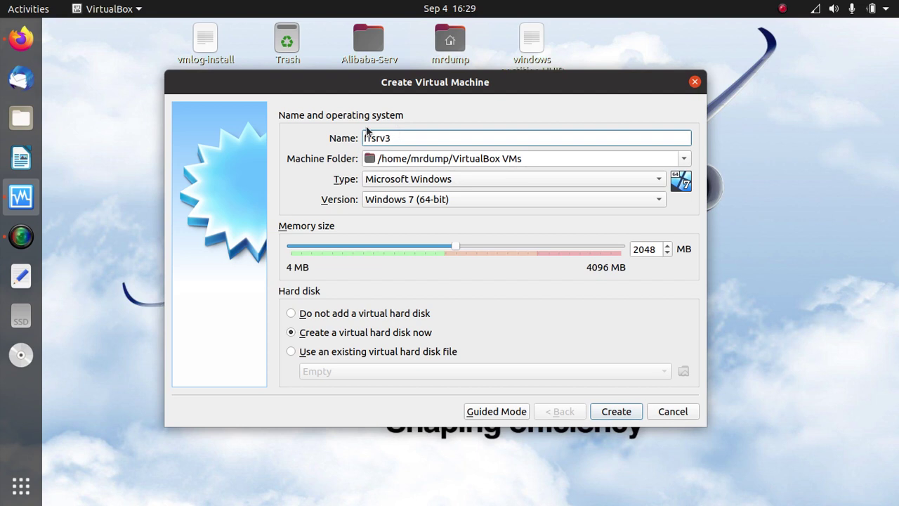
{"action": "left_click", "coordinate": [395, 180]}
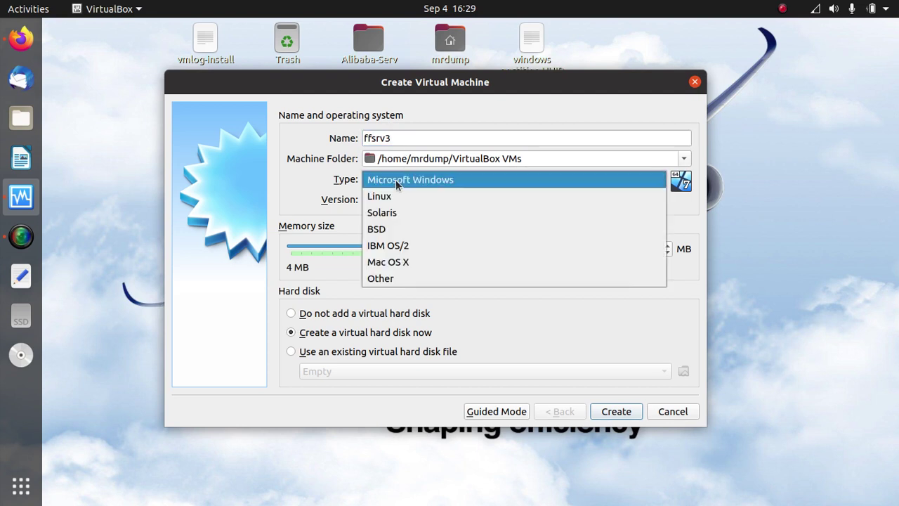
{"action": "left_click", "coordinate": [389, 200]}
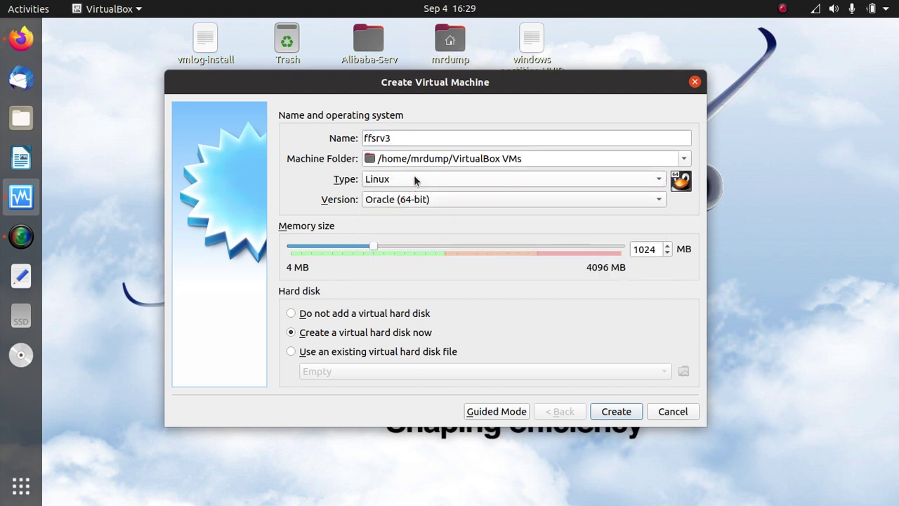
{"action": "left_click", "coordinate": [435, 203]}
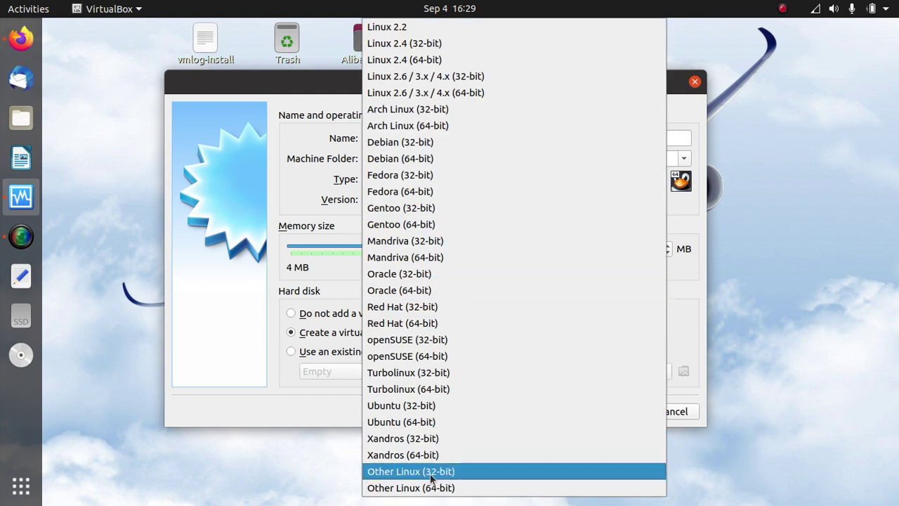
{"action": "left_click", "coordinate": [439, 422]}
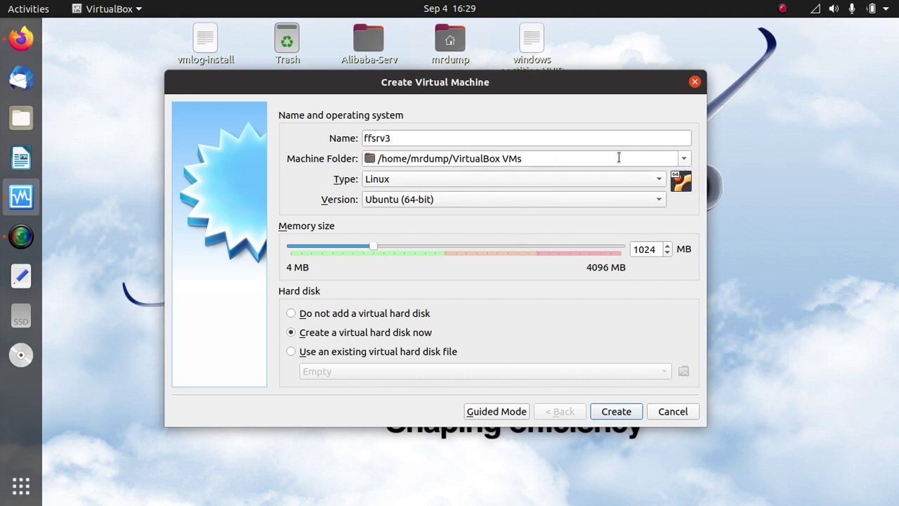
Step: Browse for the machine folder and choose VirtualBox VMs in the home directory
{"action": "left_click", "coordinate": [683, 159]}
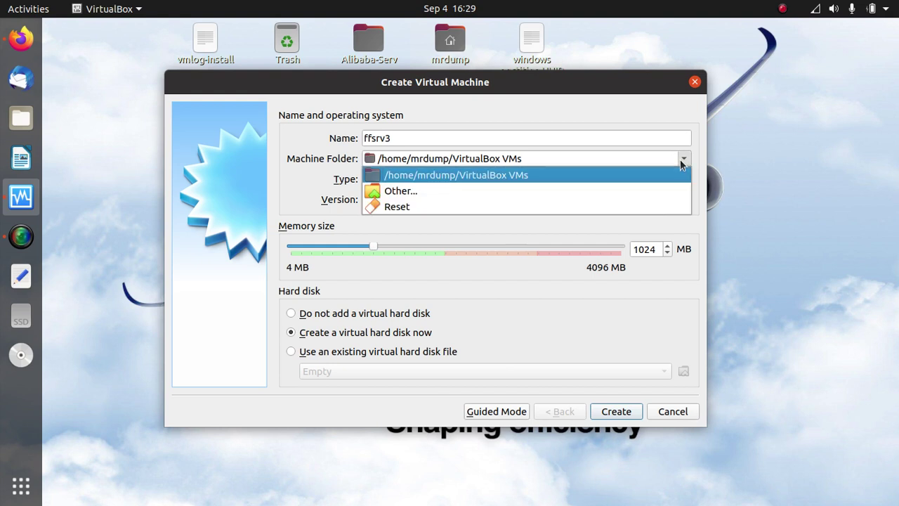
{"action": "left_click", "coordinate": [435, 195]}
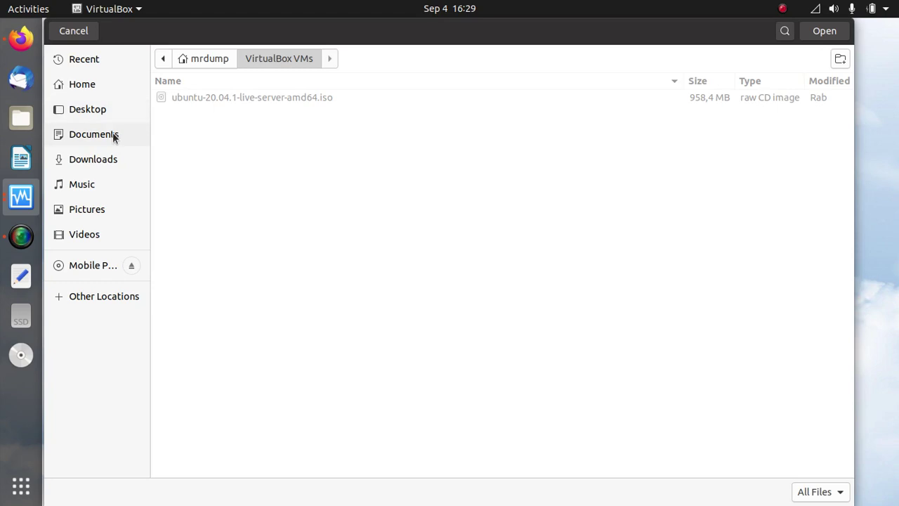
{"action": "left_click", "coordinate": [215, 60]}
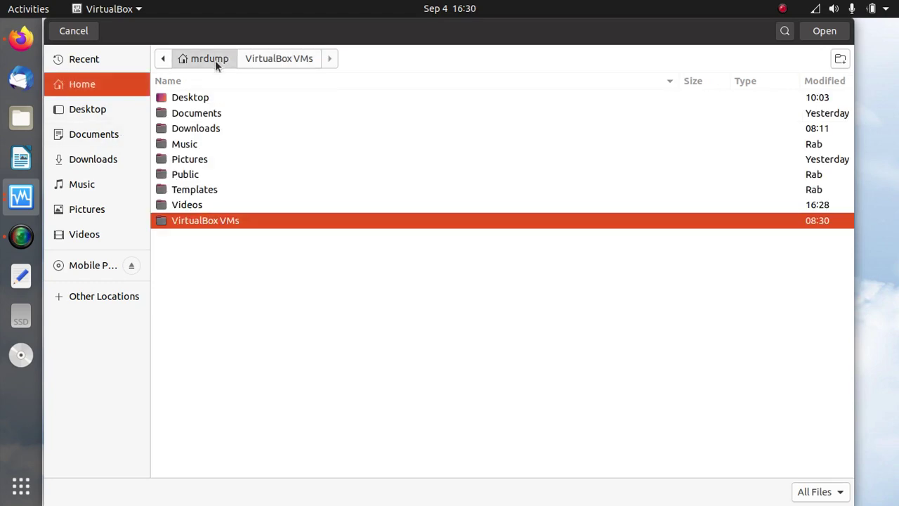
{"action": "double_click", "coordinate": [202, 222]}
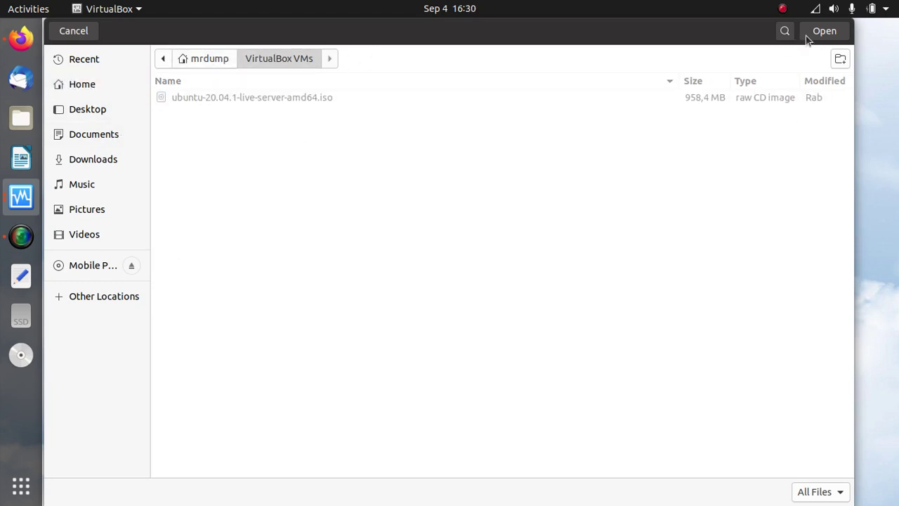
{"action": "left_click", "coordinate": [824, 31]}
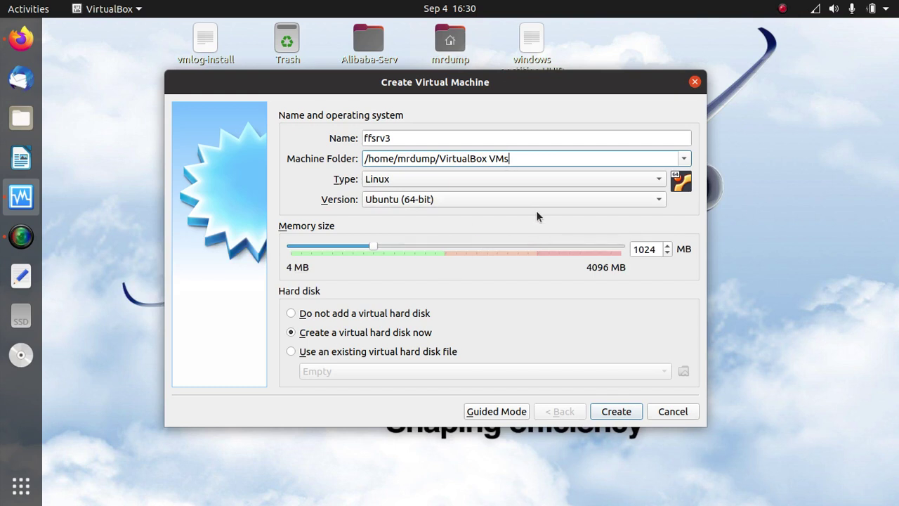
Step: Create the ffsrv3 machine with a 10 GB, dynamically allocated VDI virtual hard disk
{"action": "left_click", "coordinate": [624, 415]}
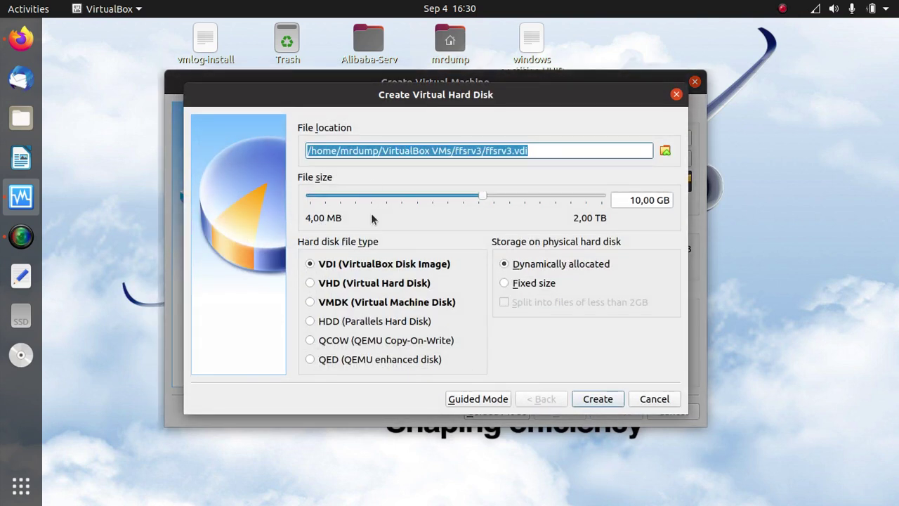
{"action": "left_click", "coordinate": [356, 282]}
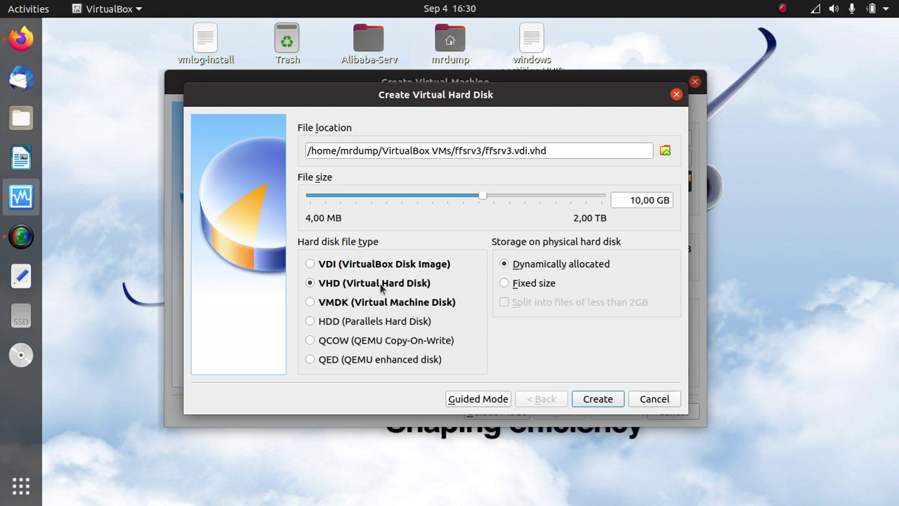
{"action": "left_click", "coordinate": [377, 265]}
{"action": "left_click_drag", "start_coordinate": [352, 94], "coordinate": [363, 122]}
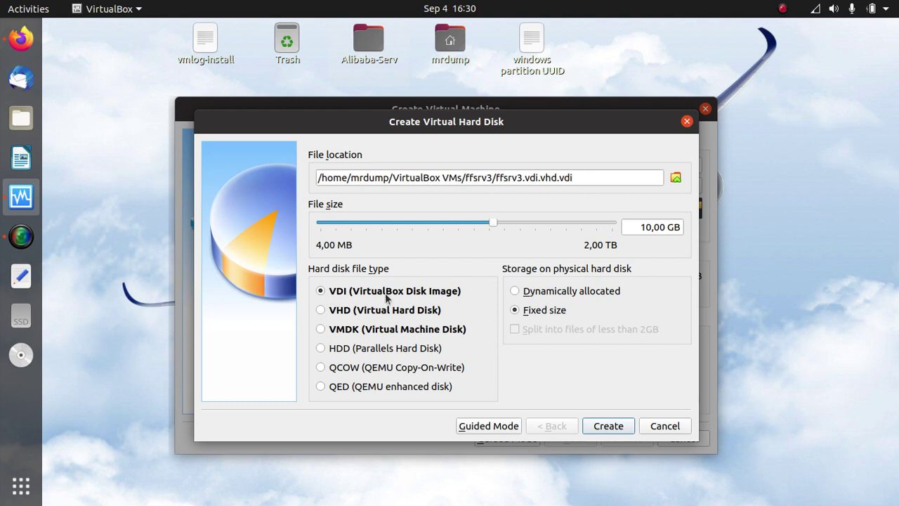
{"action": "left_click_drag", "start_coordinate": [654, 227], "coordinate": [641, 227]}
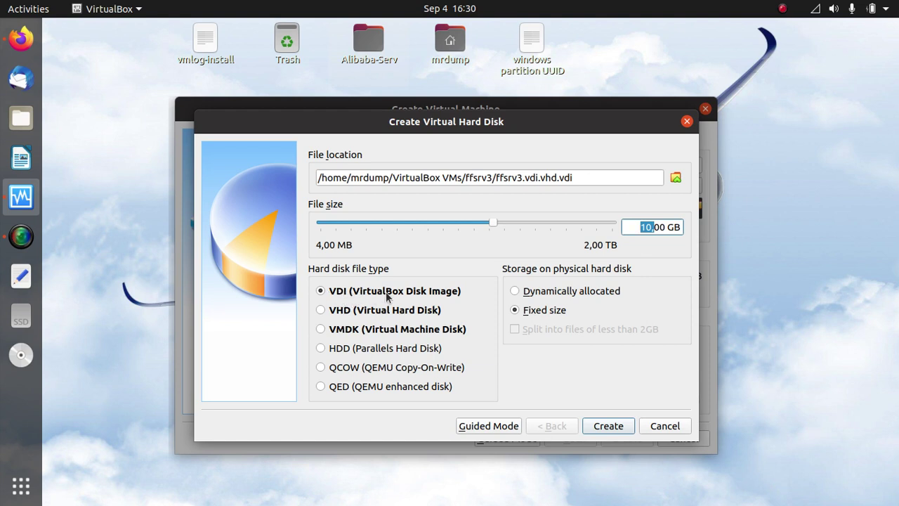
{"action": "left_click", "coordinate": [556, 296]}
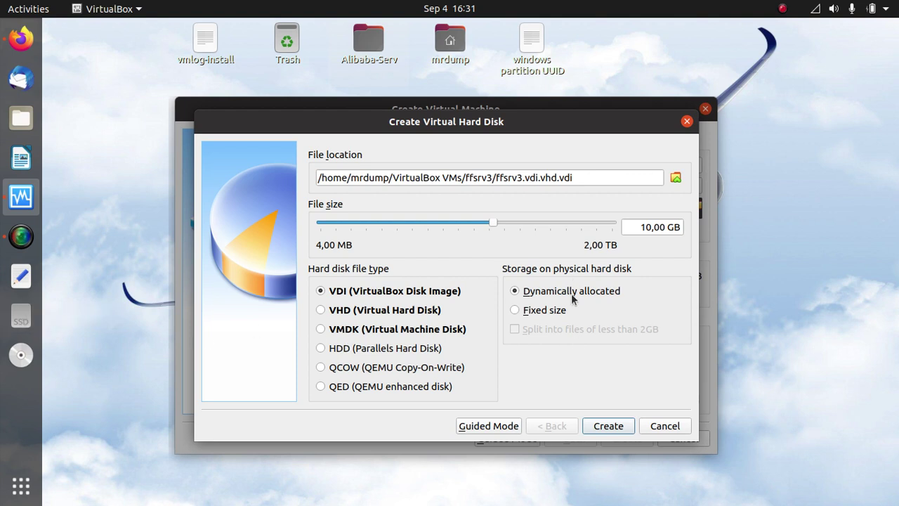
{"action": "left_click", "coordinate": [611, 426]}
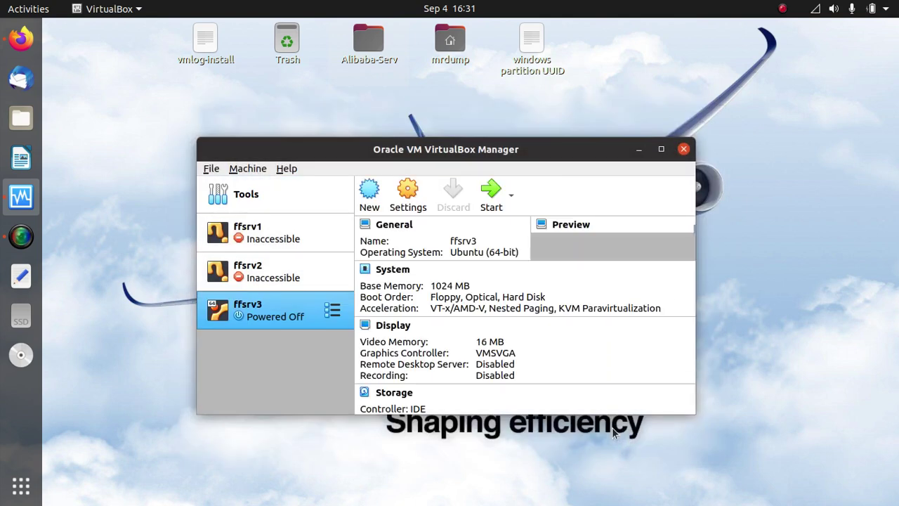
{"action": "right_click", "coordinate": [269, 319]}
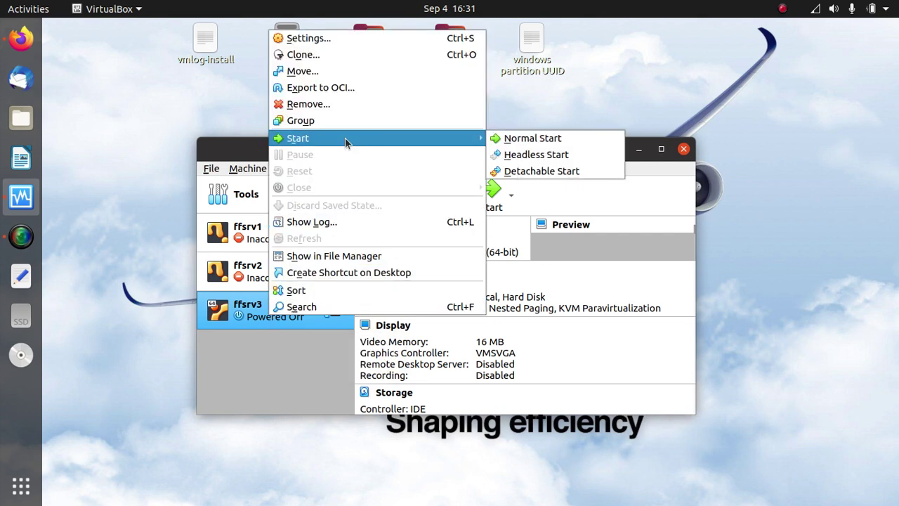
{"action": "left_click", "coordinate": [289, 362]}
{"action": "right_click", "coordinate": [265, 314]}
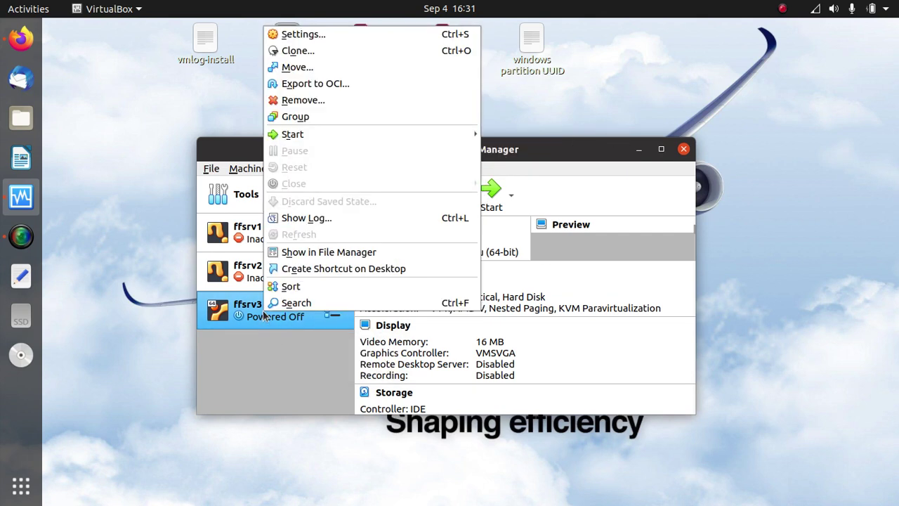
{"action": "left_click", "coordinate": [258, 357]}
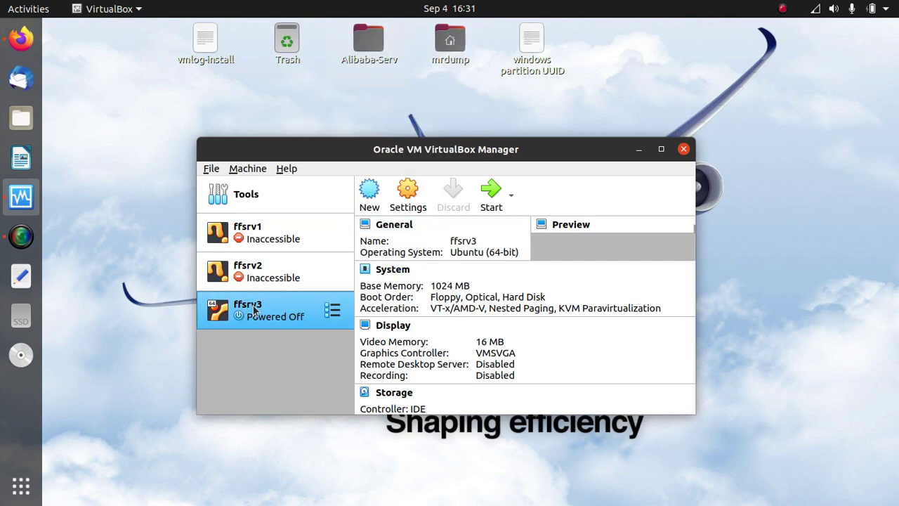
Step: In the ffsrv3 machine's settings, attach network Adapter 1 to Bridged Adapter
{"action": "left_click", "coordinate": [407, 196]}
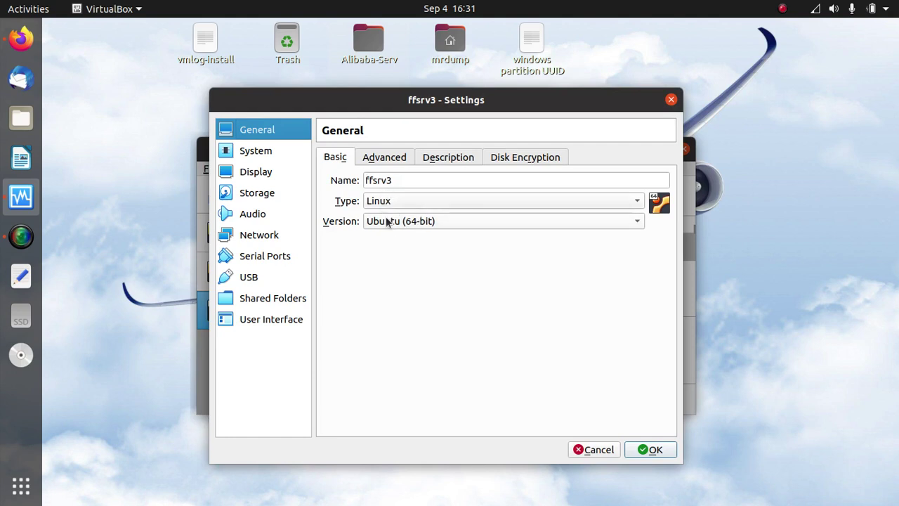
{"action": "left_click", "coordinate": [379, 158]}
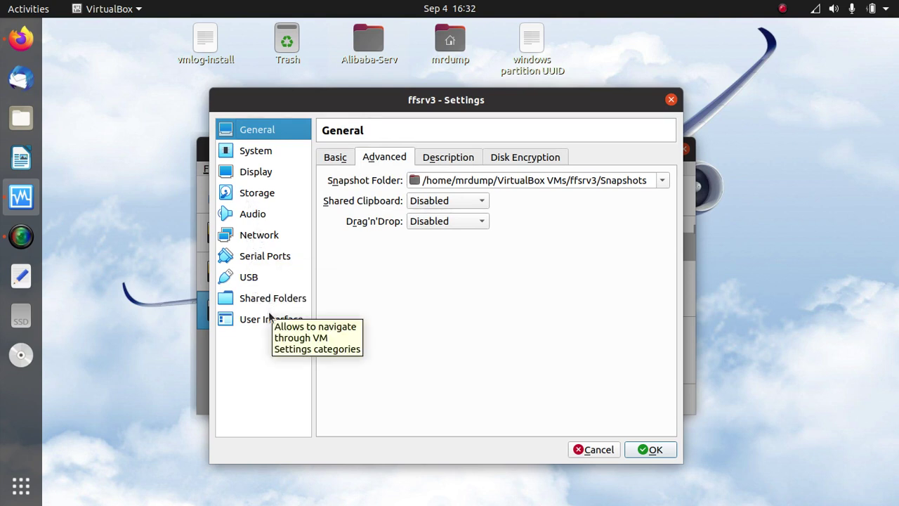
{"action": "left_click", "coordinate": [265, 235]}
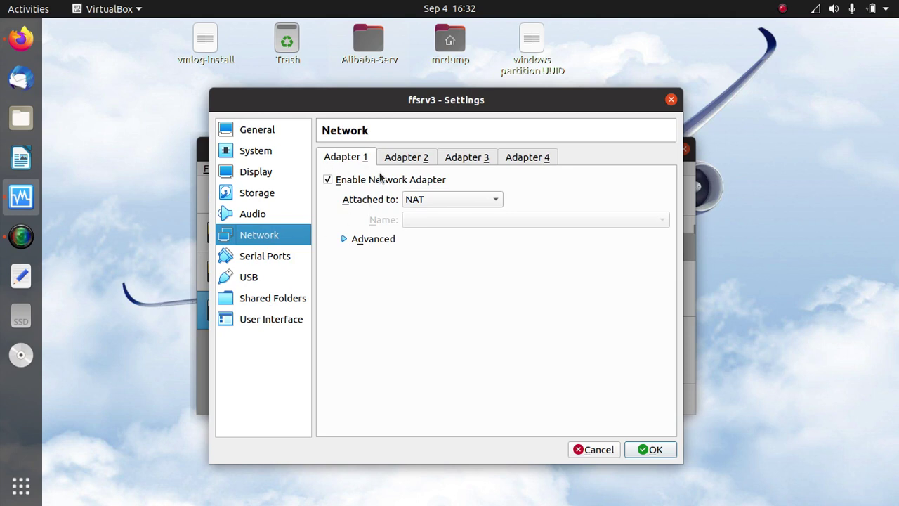
{"action": "left_click", "coordinate": [449, 201]}
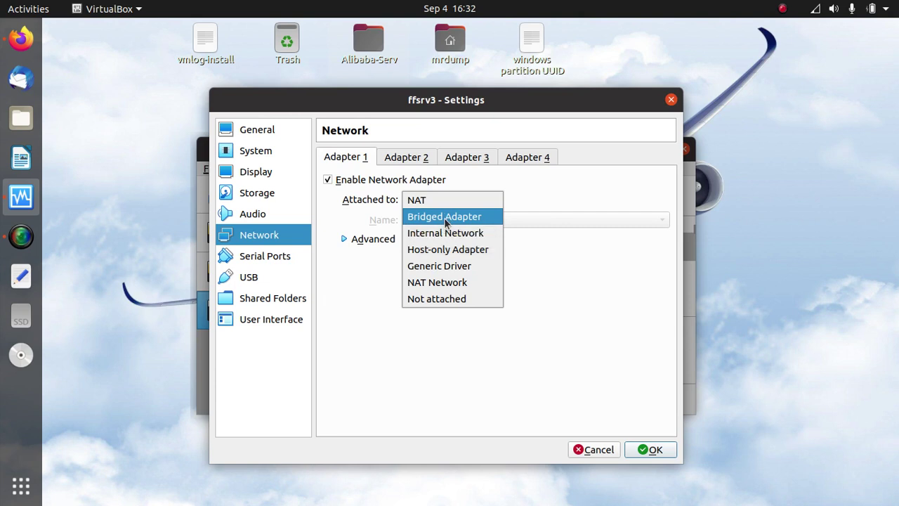
{"action": "left_click", "coordinate": [444, 218]}
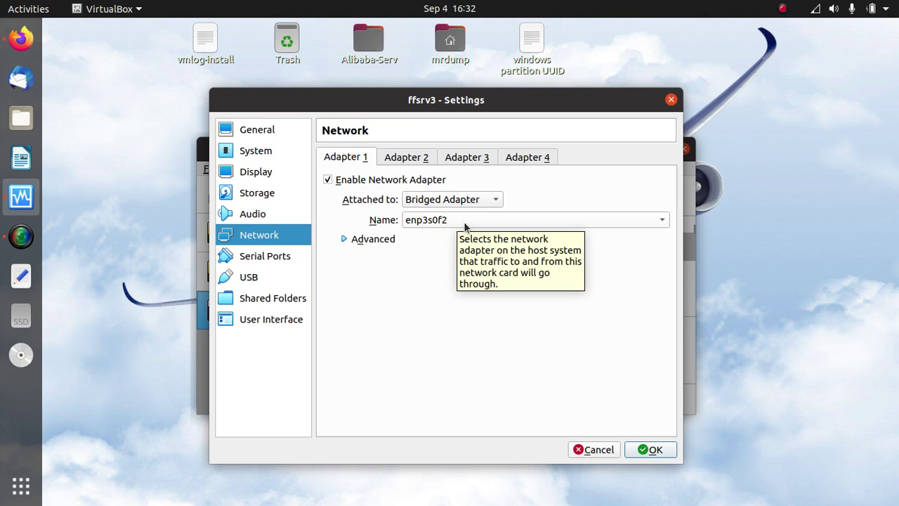
Step: Review the host interfaces offered for the bridged adapter and check the host computer's active network connection
{"action": "left_click", "coordinate": [464, 223]}
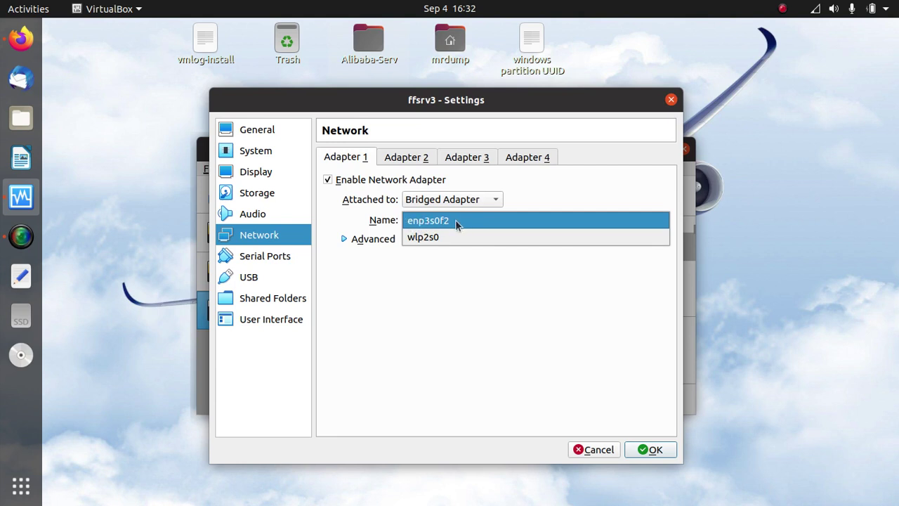
{"action": "left_click", "coordinate": [451, 298]}
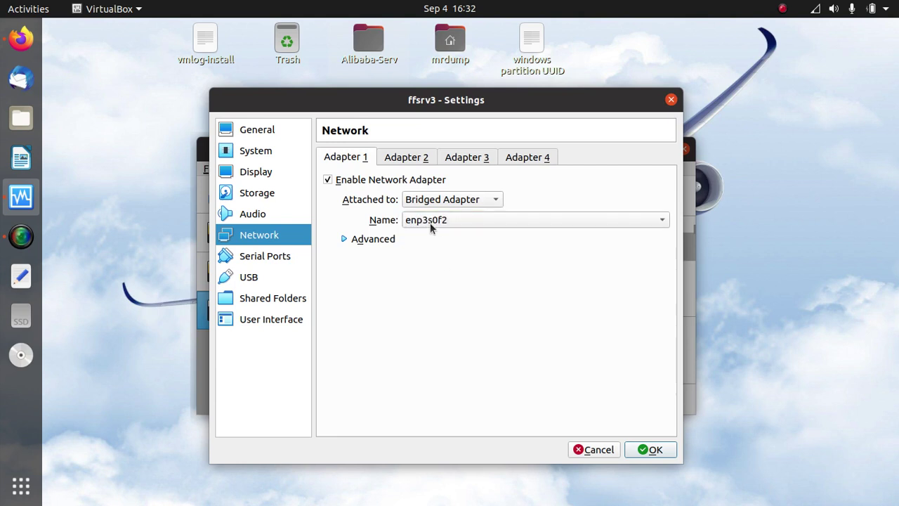
{"action": "left_click", "coordinate": [441, 200]}
{"action": "left_click", "coordinate": [446, 202]}
{"action": "left_click", "coordinate": [430, 220]}
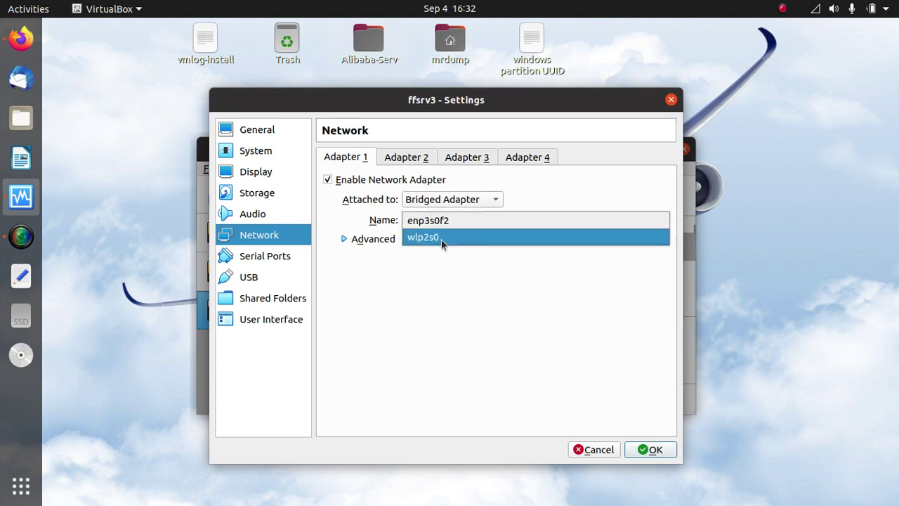
{"action": "left_click", "coordinate": [488, 330]}
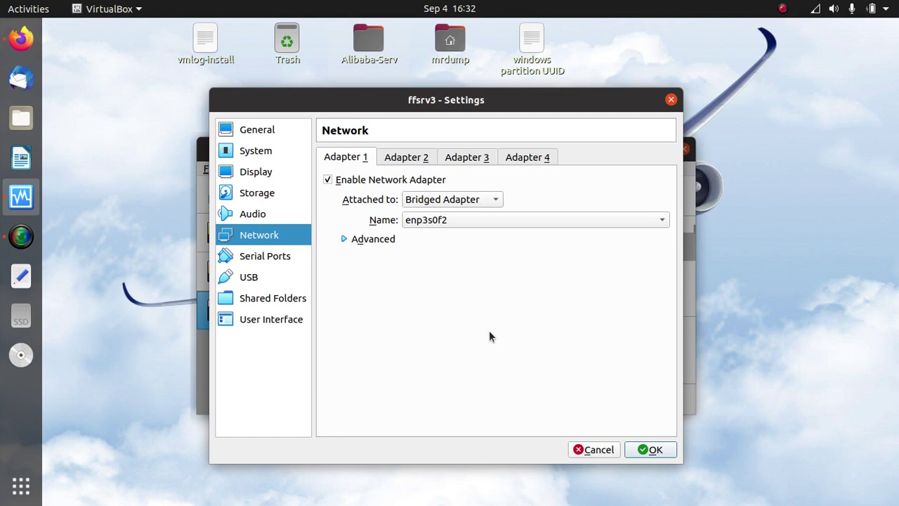
{"action": "left_click", "coordinate": [847, 12]}
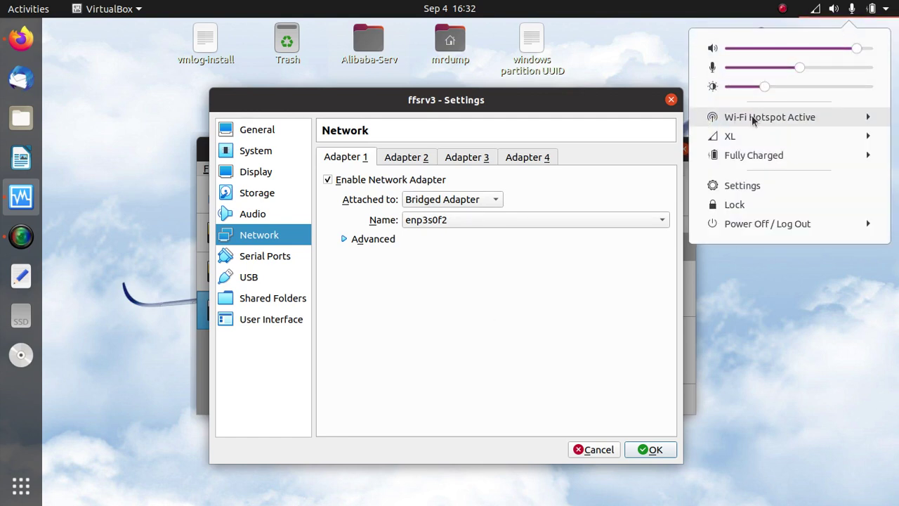
{"action": "left_click", "coordinate": [502, 255]}
Step: Bridge network Adapter 1 of ffsrv3 to the host's wireless interface wlp2s0
{"action": "left_click", "coordinate": [483, 219]}
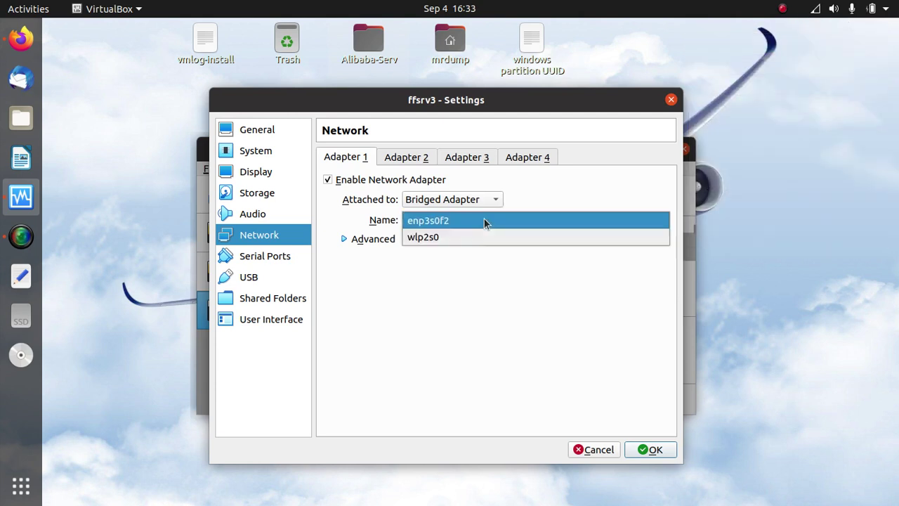
{"action": "left_click", "coordinate": [442, 239]}
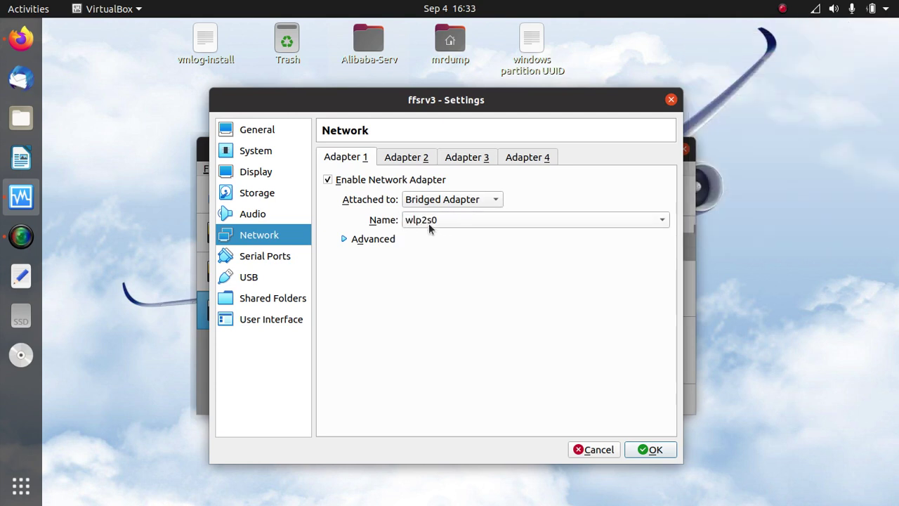
{"action": "left_click", "coordinate": [435, 221]}
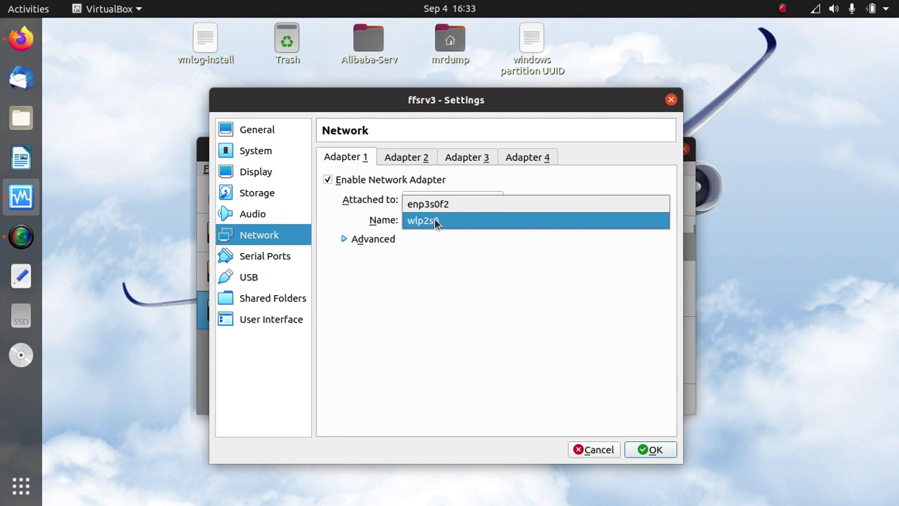
{"action": "left_click", "coordinate": [434, 219]}
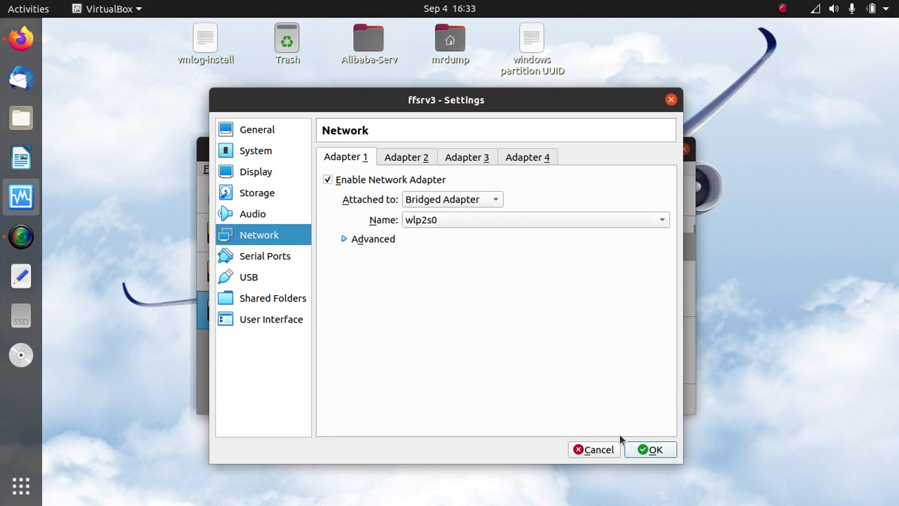
Step: Load ubuntu-20.04.1-live-server-amd64.iso from the VirtualBox VMs folder into the empty IDE optical drive and save the machine's settings
{"action": "left_click", "coordinate": [264, 201]}
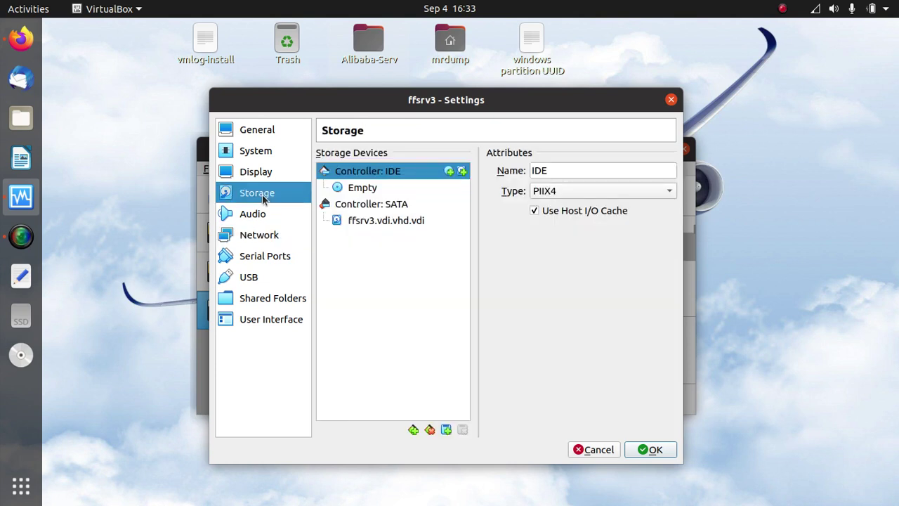
{"action": "left_click", "coordinate": [364, 189]}
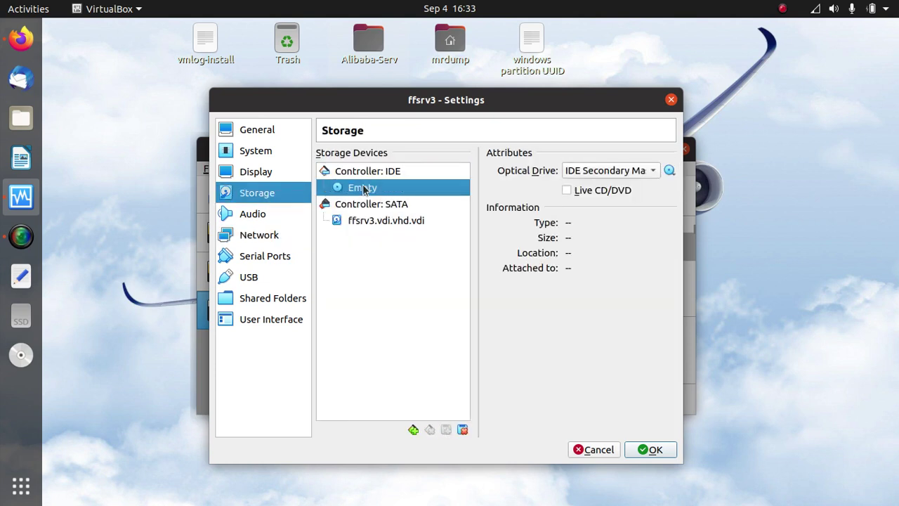
{"action": "left_click_drag", "start_coordinate": [326, 189], "coordinate": [670, 175]}
{"action": "left_click", "coordinate": [669, 172]}
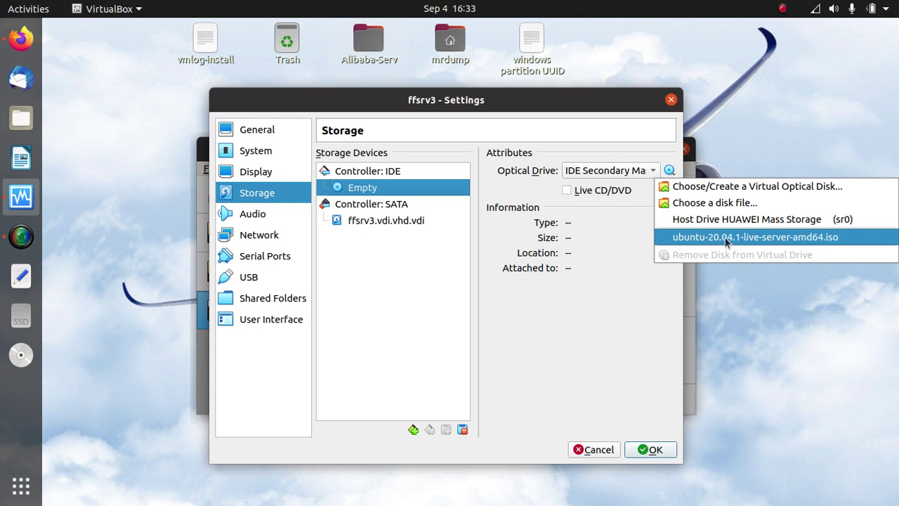
{"action": "left_click", "coordinate": [757, 205]}
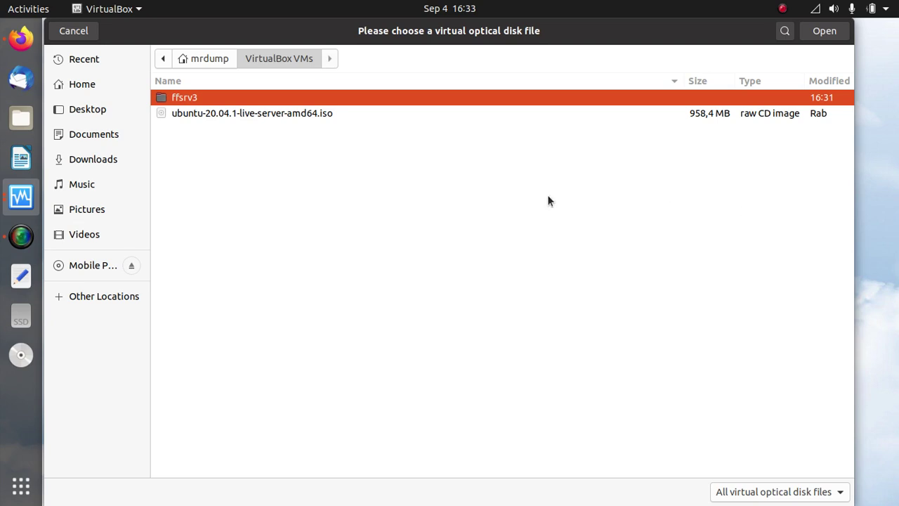
{"action": "left_click", "coordinate": [195, 61]}
{"action": "double_click", "coordinate": [207, 222]}
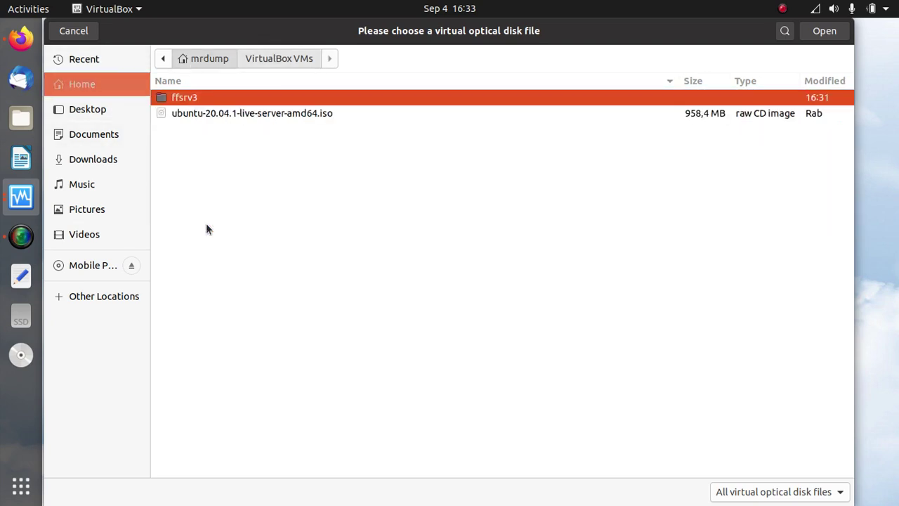
{"action": "double_click", "coordinate": [203, 114]}
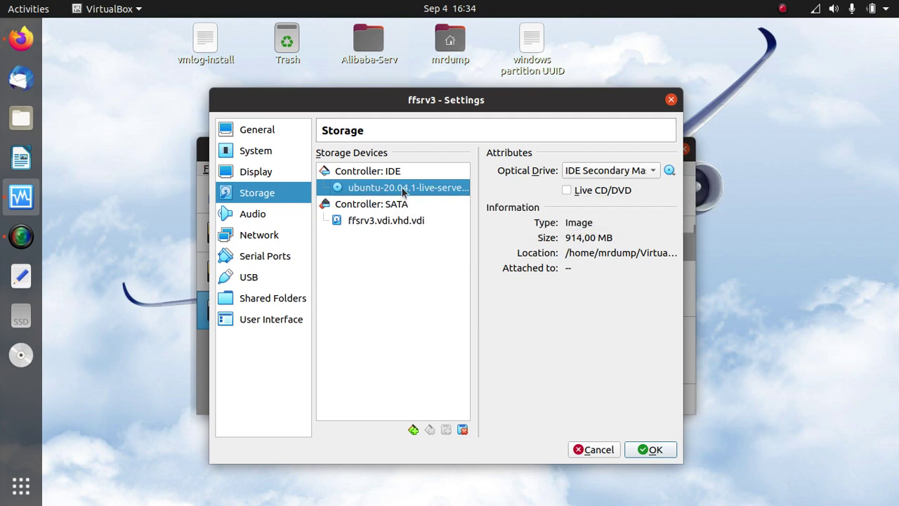
{"action": "left_click", "coordinate": [269, 232]}
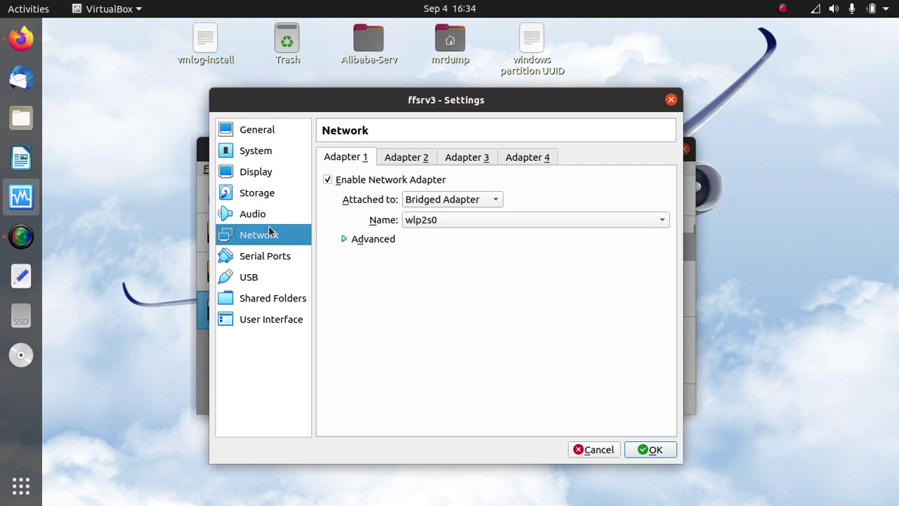
{"action": "left_click", "coordinate": [650, 448]}
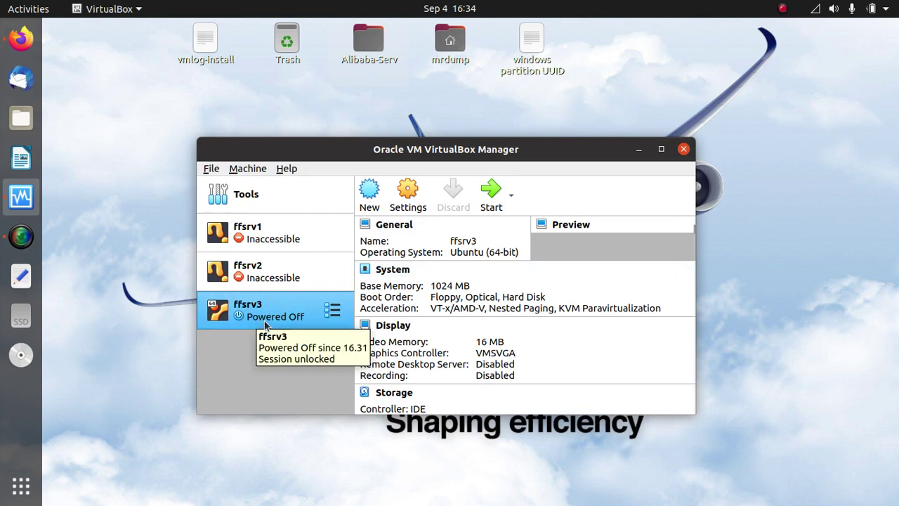
Step: Start the ffsrv3 machine with ubuntu-20.04.1-live-server-amd64.iso as its start-up disk
{"action": "left_click", "coordinate": [486, 189]}
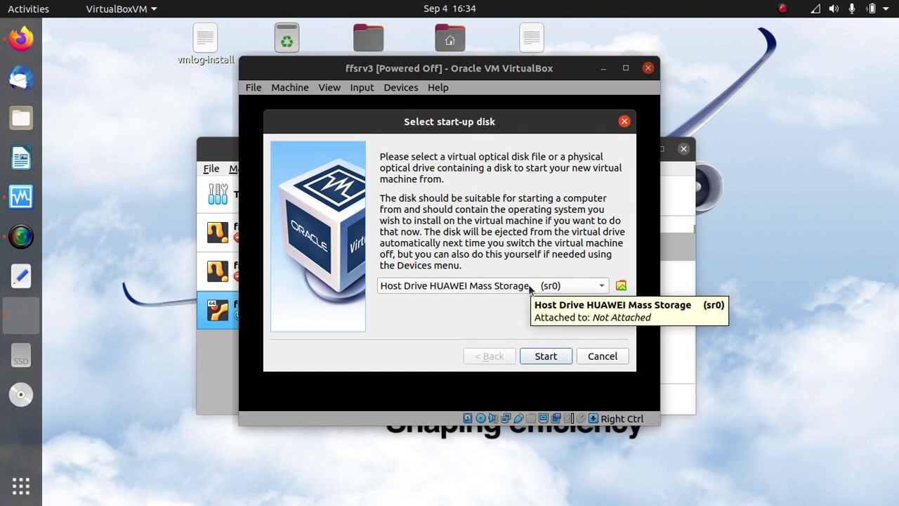
{"action": "left_click", "coordinate": [528, 288]}
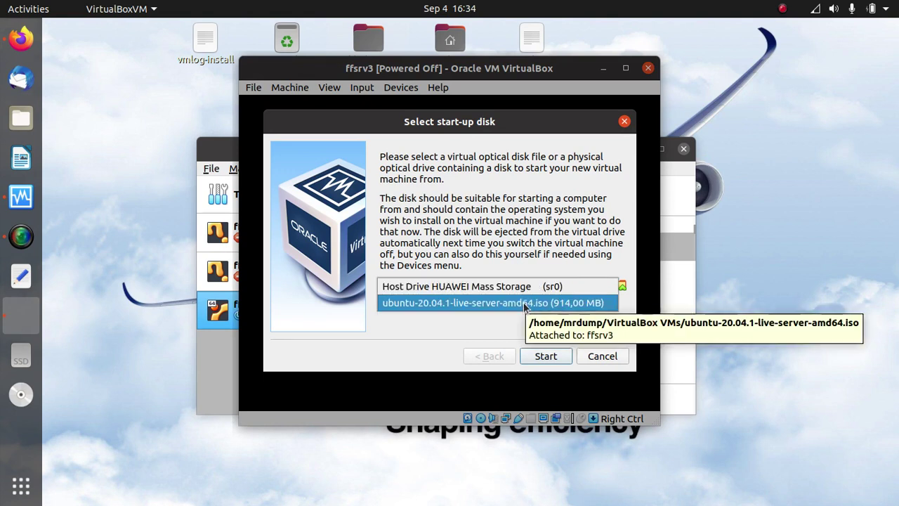
{"action": "left_click", "coordinate": [442, 305]}
{"action": "left_click", "coordinate": [539, 358]}
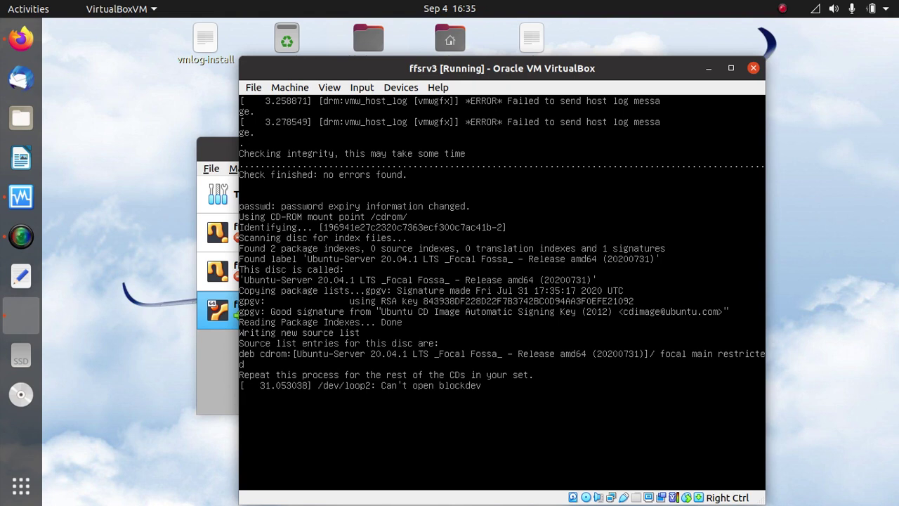
{"action": "left_click", "coordinate": [782, 9]}
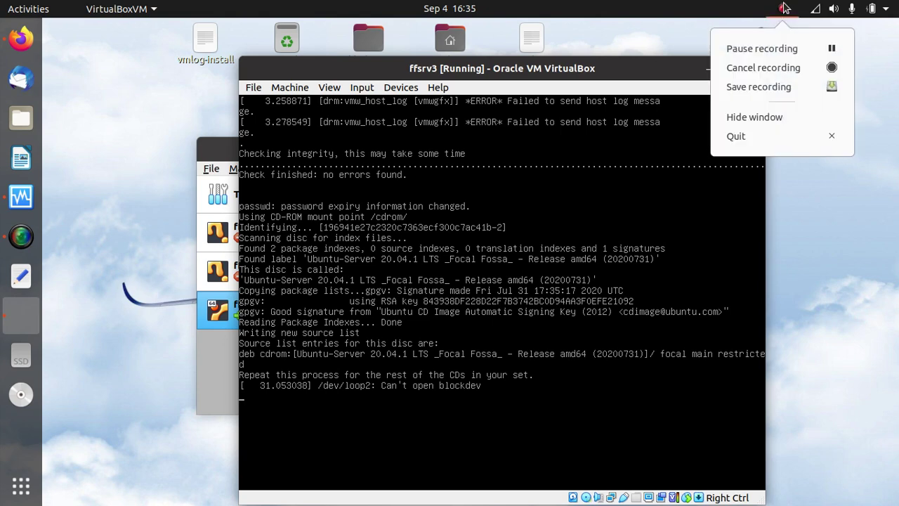
{"action": "left_click", "coordinate": [777, 48]}
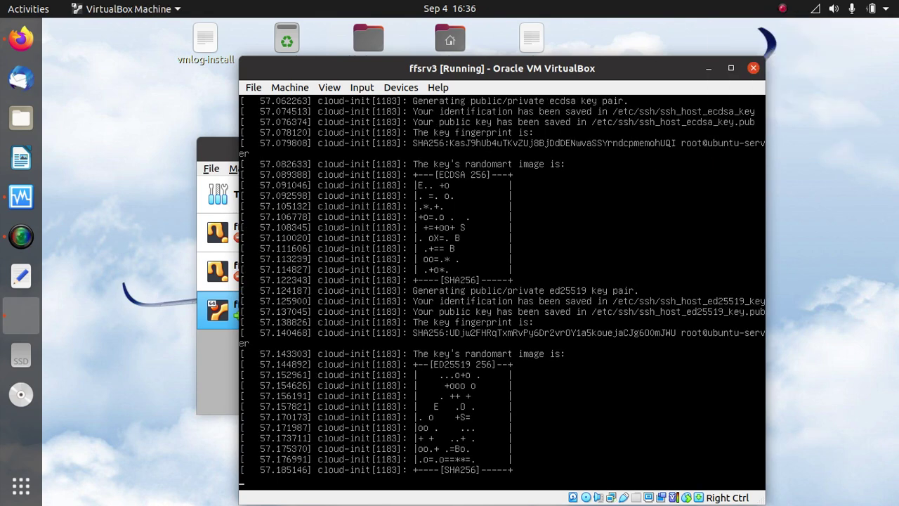